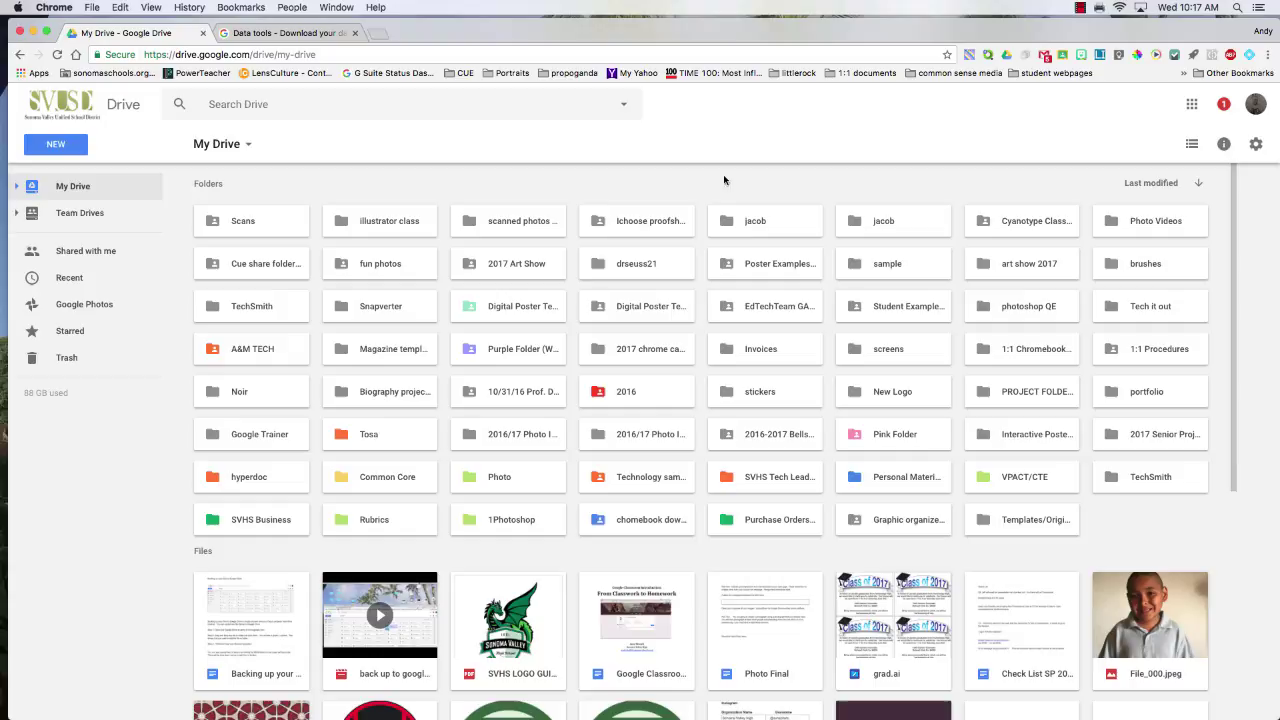
Select the TechSmith folder and bring up its context menu
{"action": "left_click", "coordinate": [268, 310]}
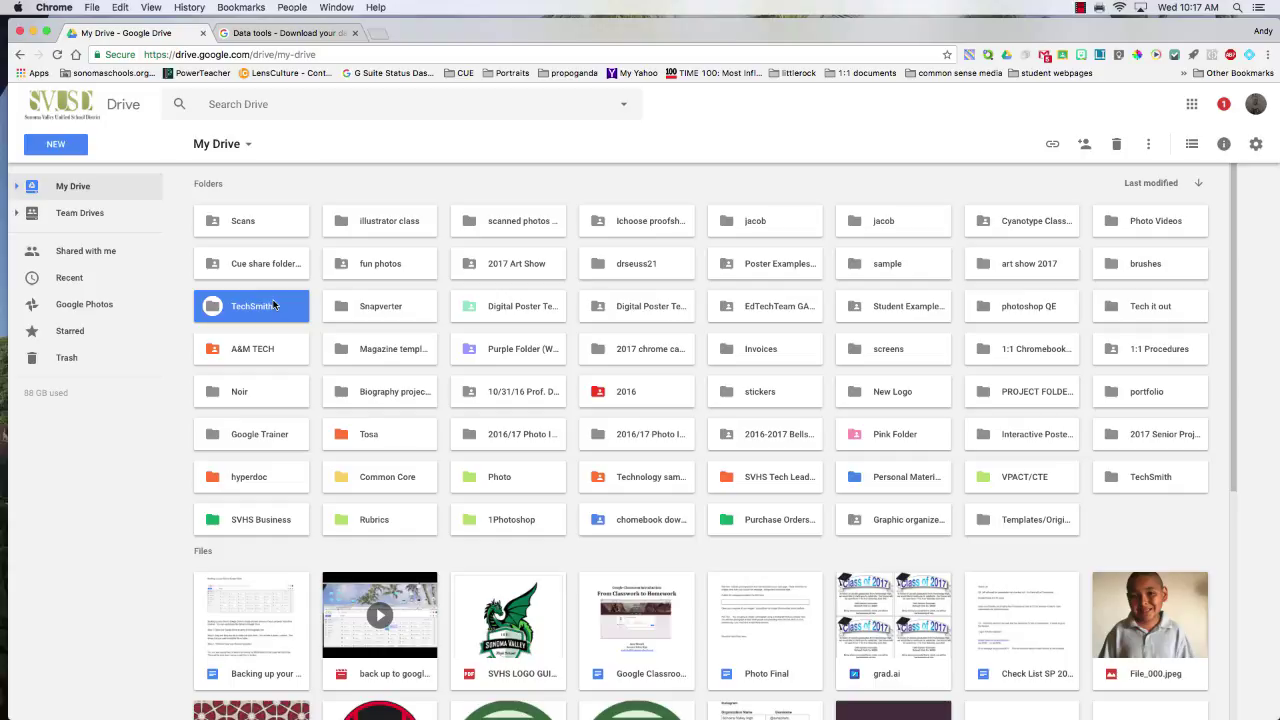
{"action": "right_click", "coordinate": [264, 313]}
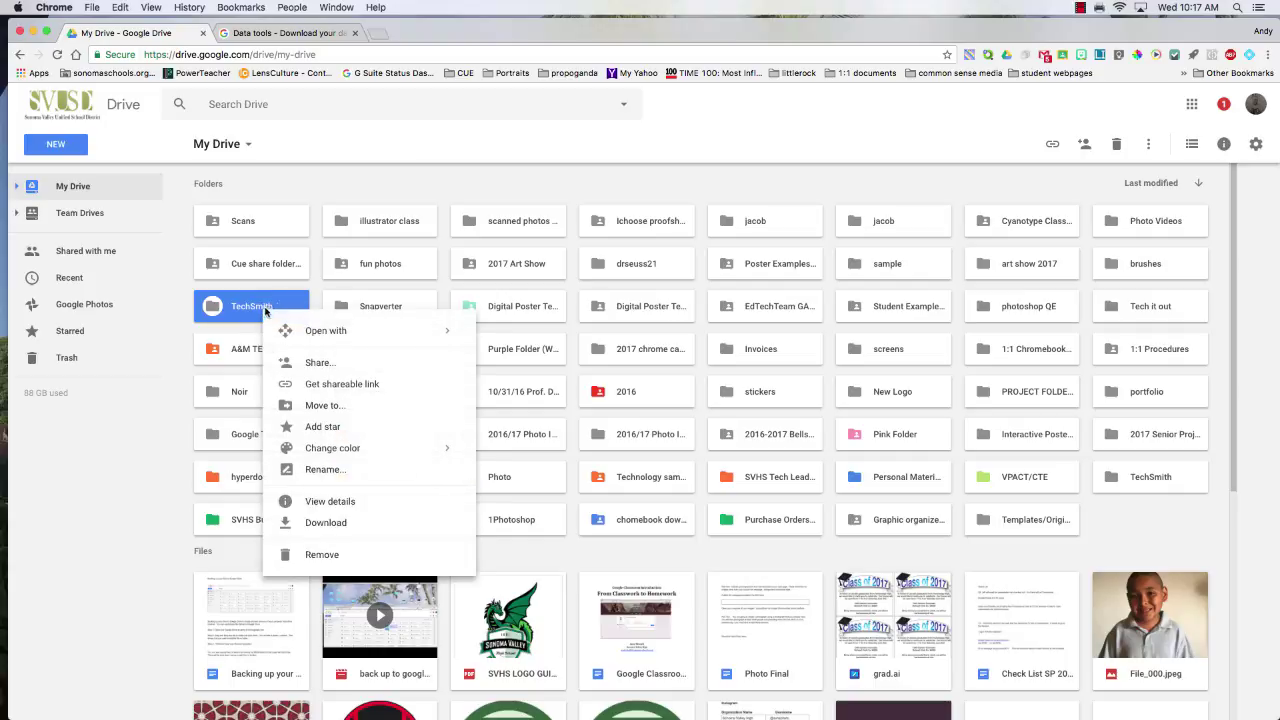
Open sharing for TechSmith, view the permission levels, then close it without adding anyone
{"action": "left_click", "coordinate": [318, 363]}
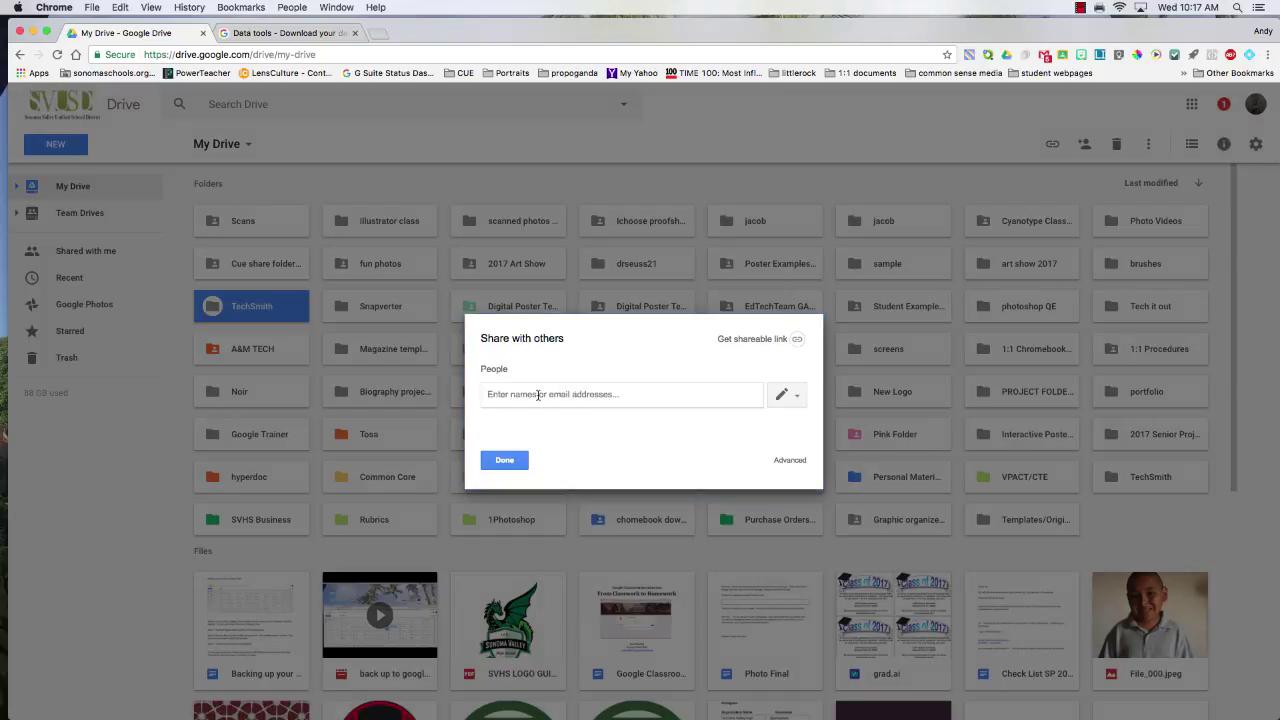
{"action": "left_click", "coordinate": [797, 396]}
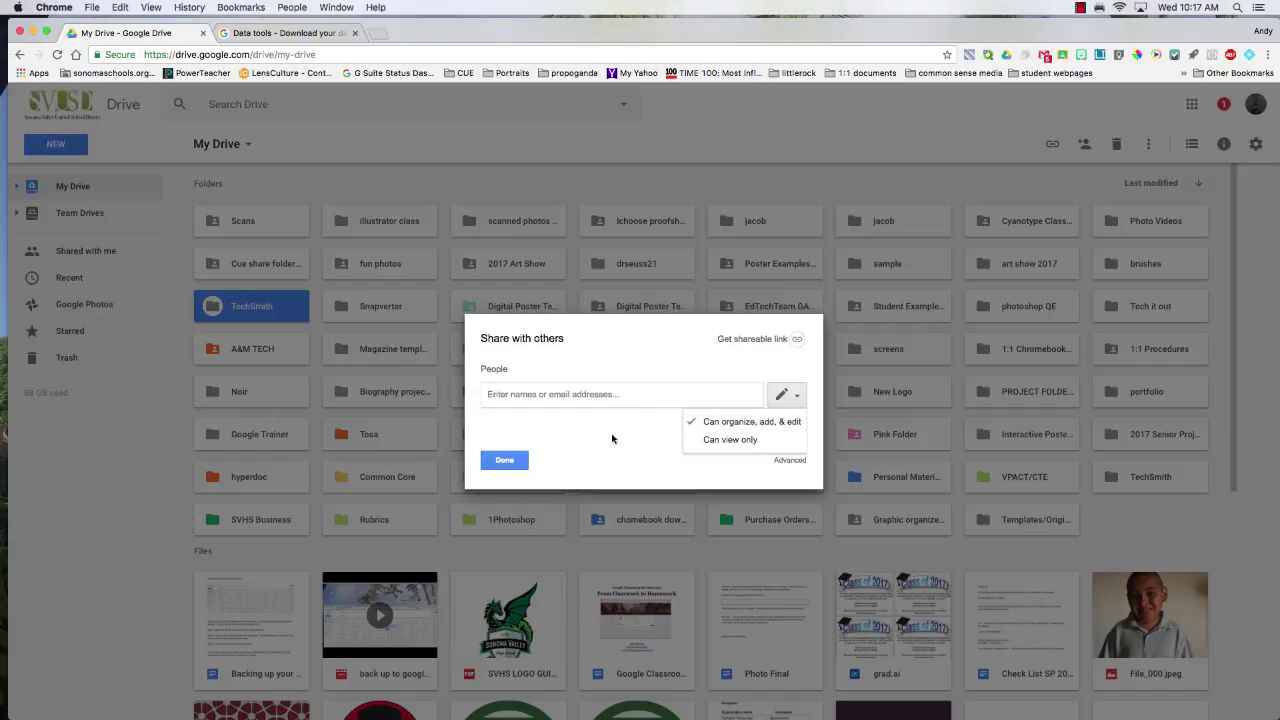
{"action": "left_click", "coordinate": [512, 460]}
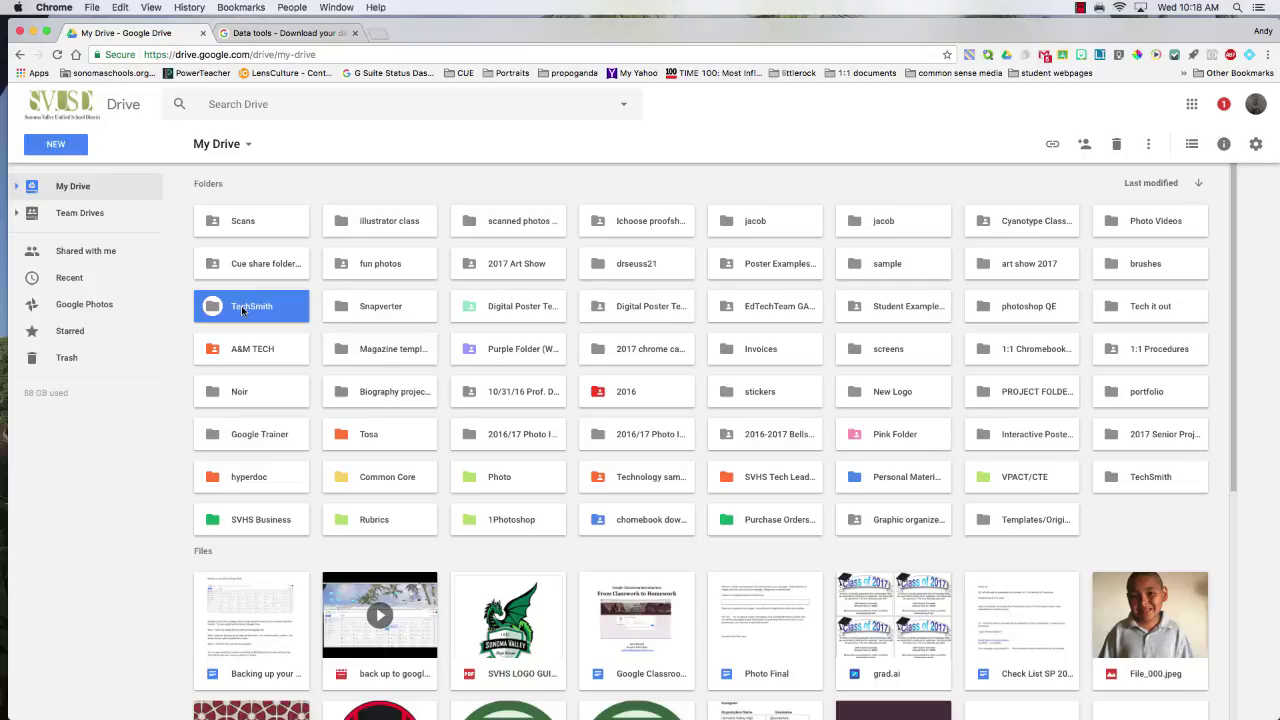
Switch to the Takeout 'Download your data' tab and look through the full product list
{"action": "left_click", "coordinate": [310, 38]}
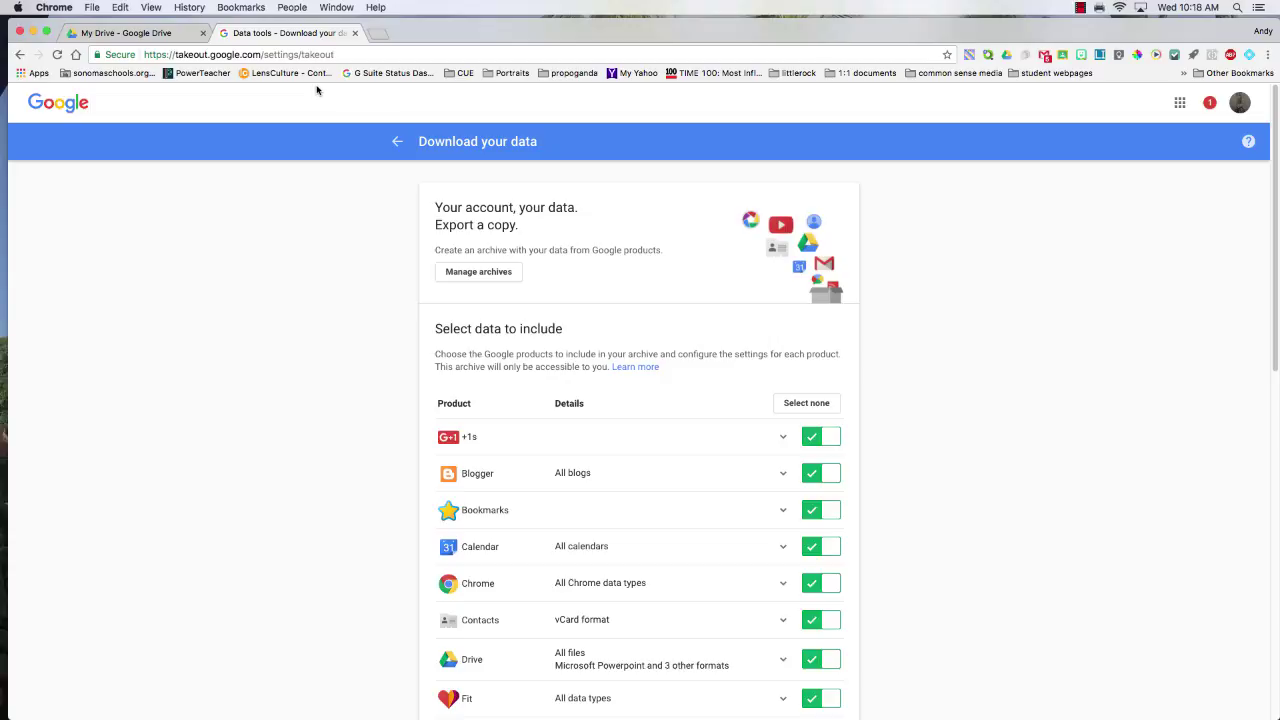
{"action": "scroll", "coordinate": [803, 400], "scroll_direction": "down", "scroll_amount": 5}
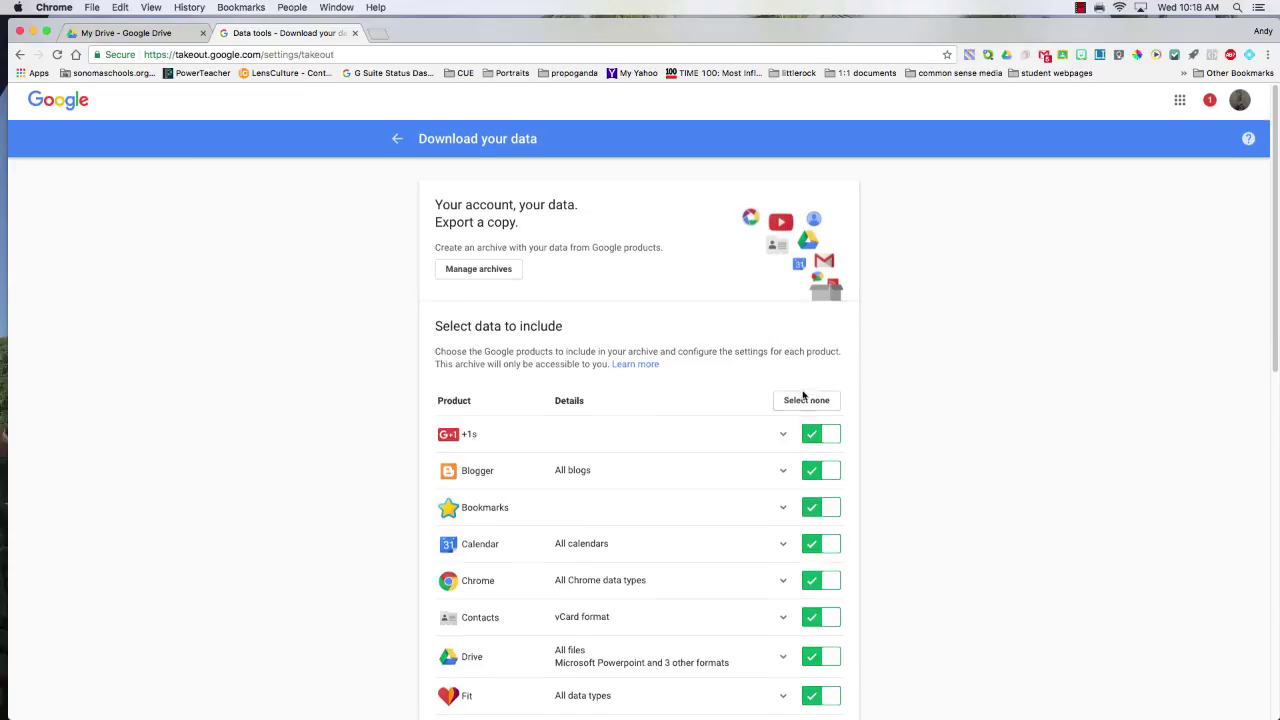
{"action": "scroll", "coordinate": [833, 441], "scroll_direction": "down", "scroll_amount": 5}
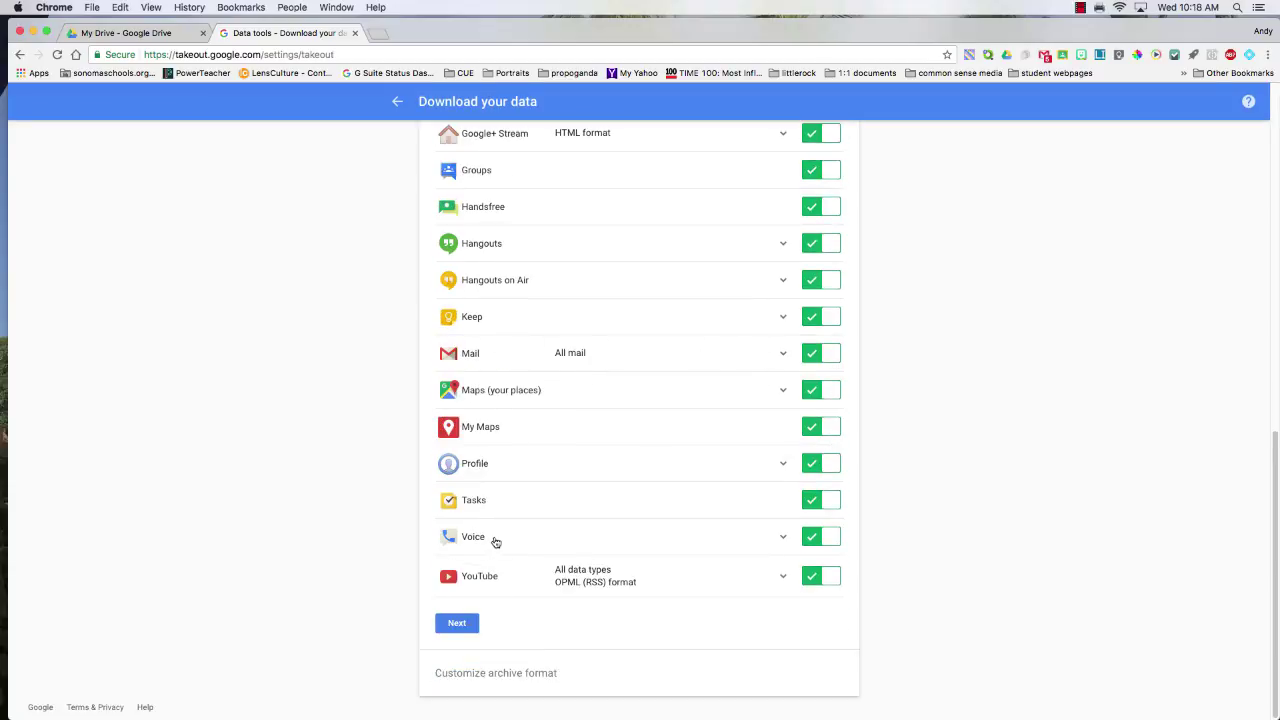
{"action": "scroll", "coordinate": [623, 446], "scroll_direction": "up", "scroll_amount": 3}
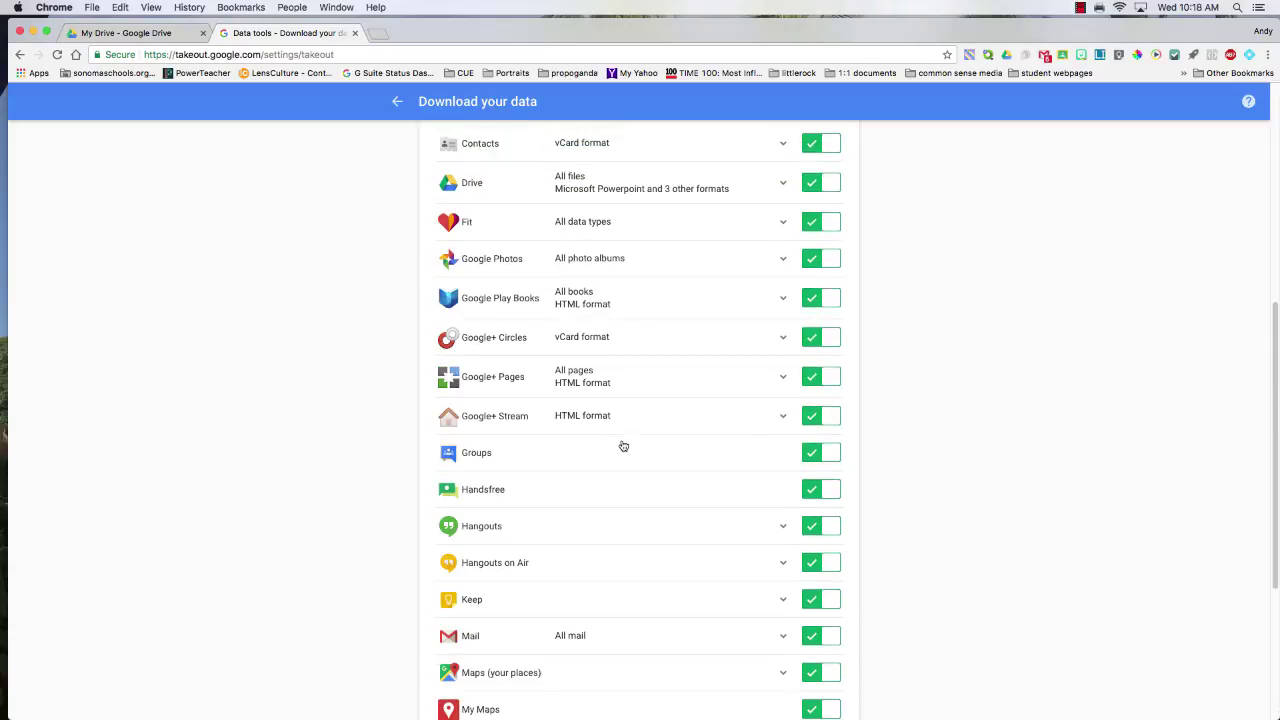
{"action": "scroll", "coordinate": [623, 446], "scroll_direction": "up", "scroll_amount": 3}
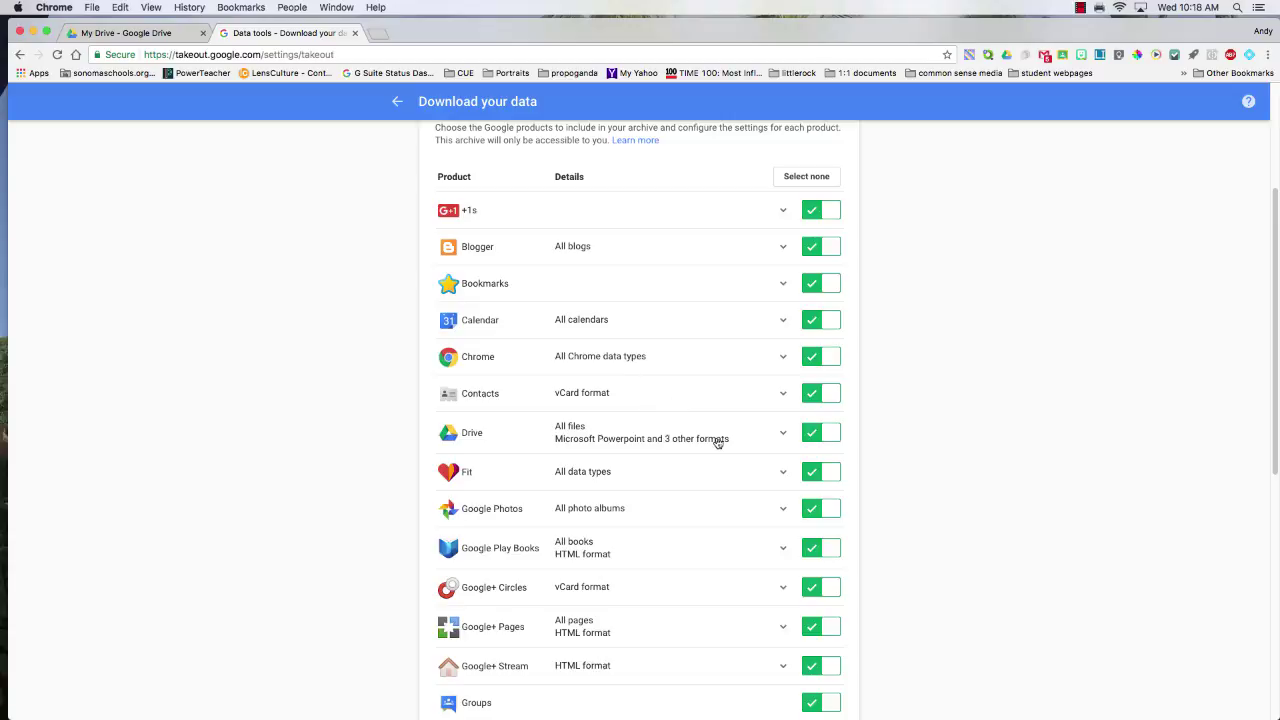
Deselect Fit, Contacts, Chrome, Calendar, Bookmarks and Blogger
{"action": "left_click", "coordinate": [813, 473]}
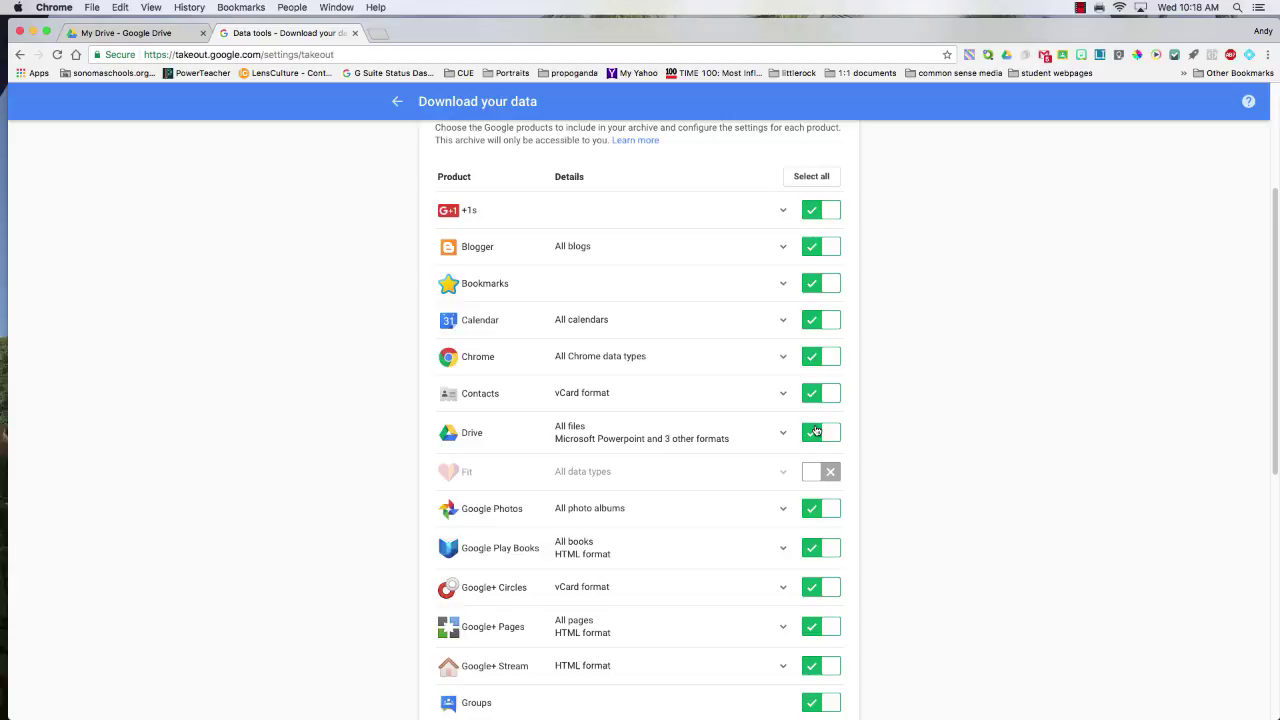
{"action": "left_click", "coordinate": [810, 396]}
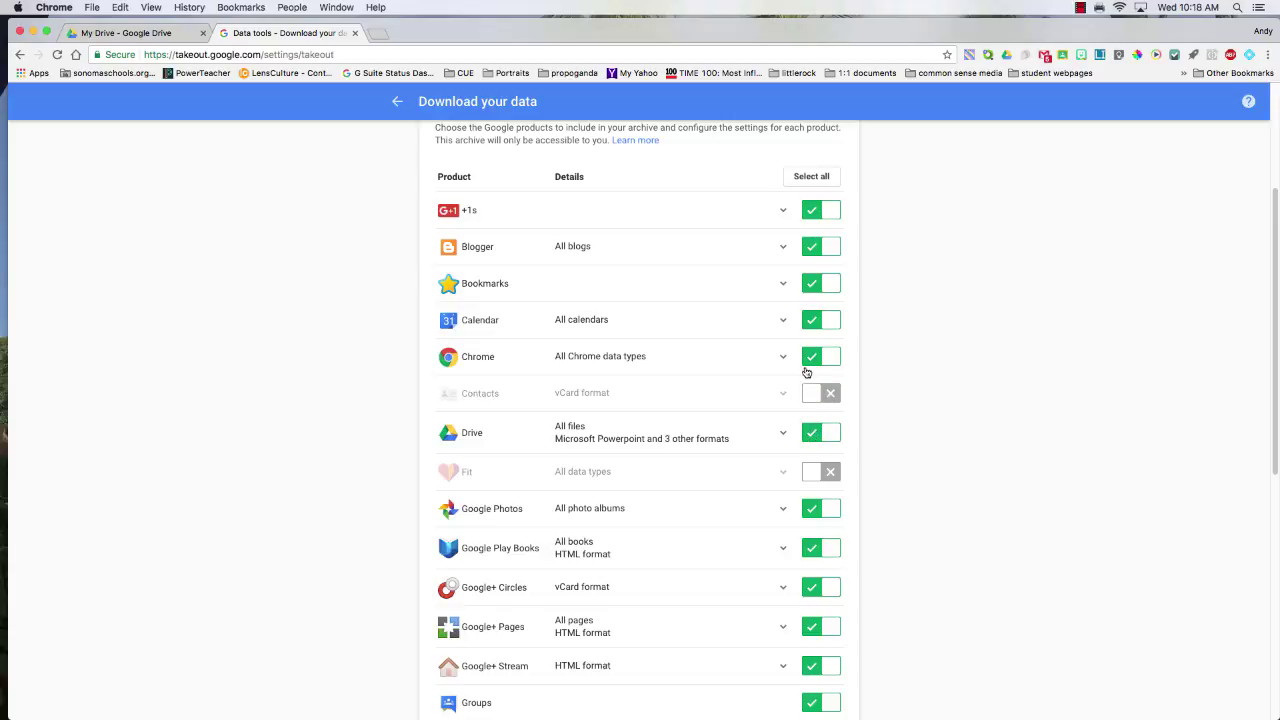
{"action": "left_click", "coordinate": [810, 357]}
{"action": "left_click", "coordinate": [810, 319]}
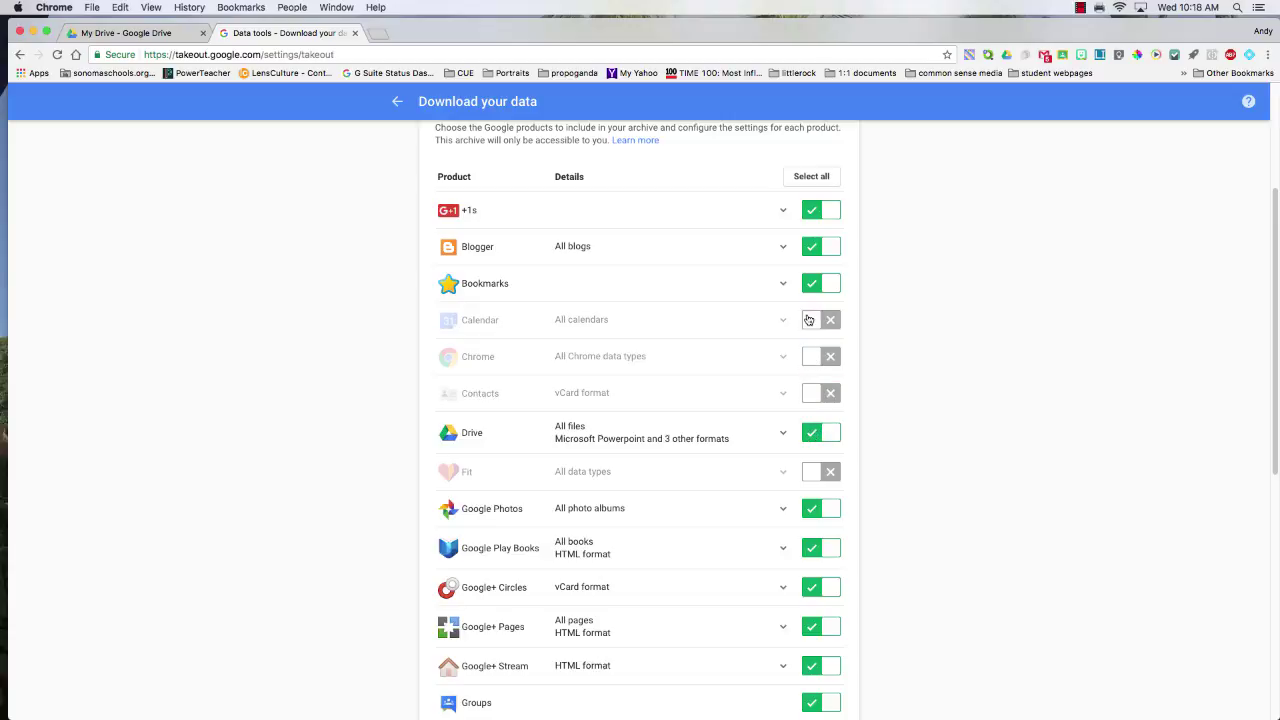
{"action": "left_click", "coordinate": [810, 286]}
{"action": "left_click", "coordinate": [812, 248]}
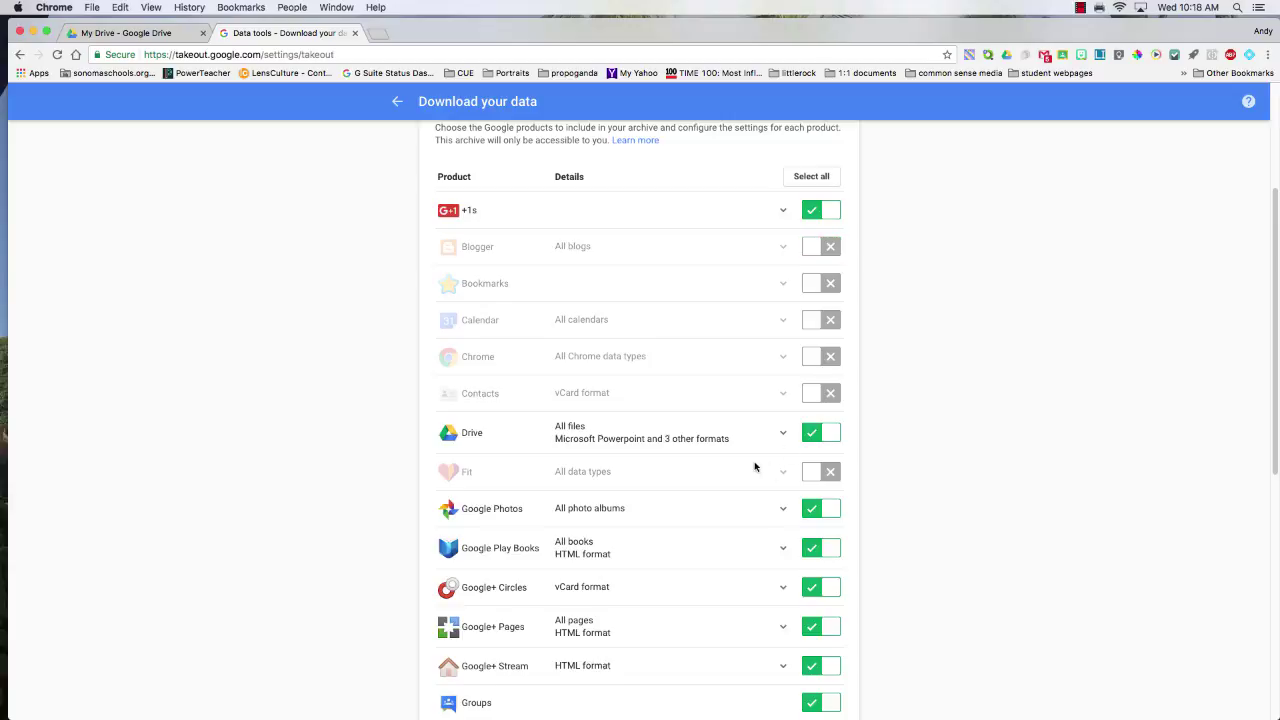
Deselect Google Play Books, Google+ Circles, Pages, Stream, Groups, Handsfree and Hangouts
{"action": "scroll", "coordinate": [758, 475], "scroll_direction": "down", "scroll_amount": 3}
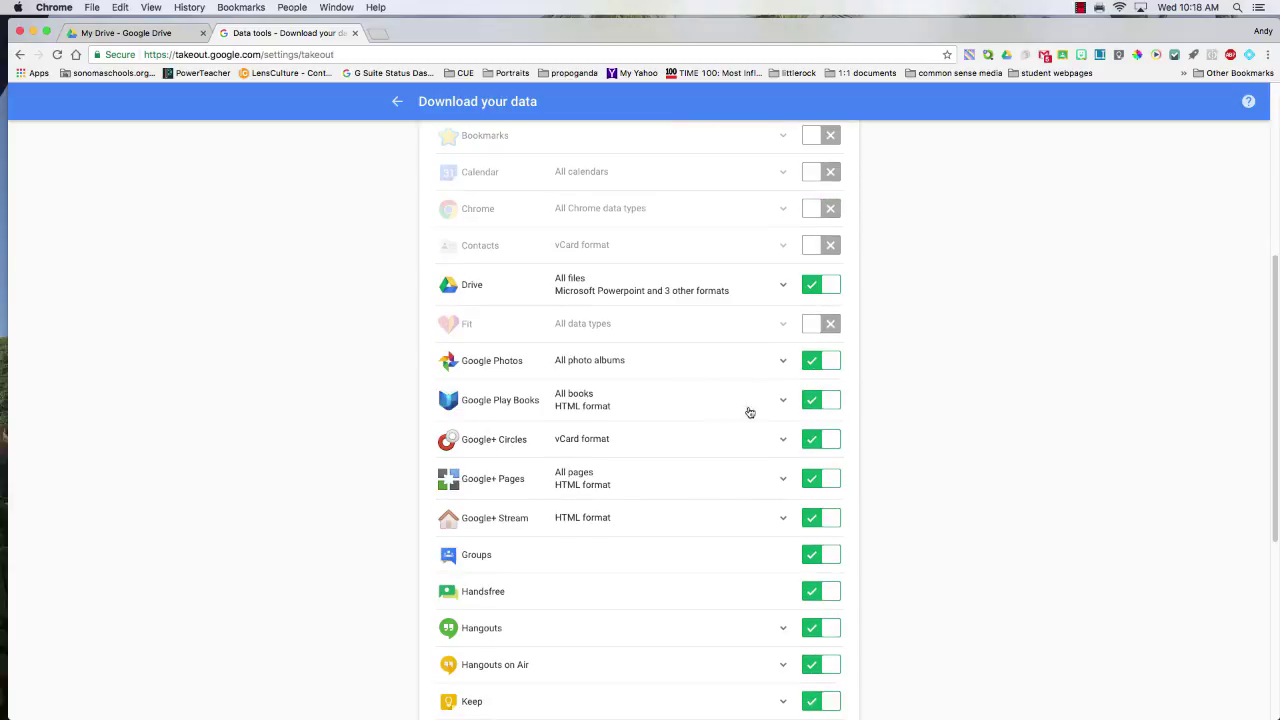
{"action": "left_click", "coordinate": [808, 399]}
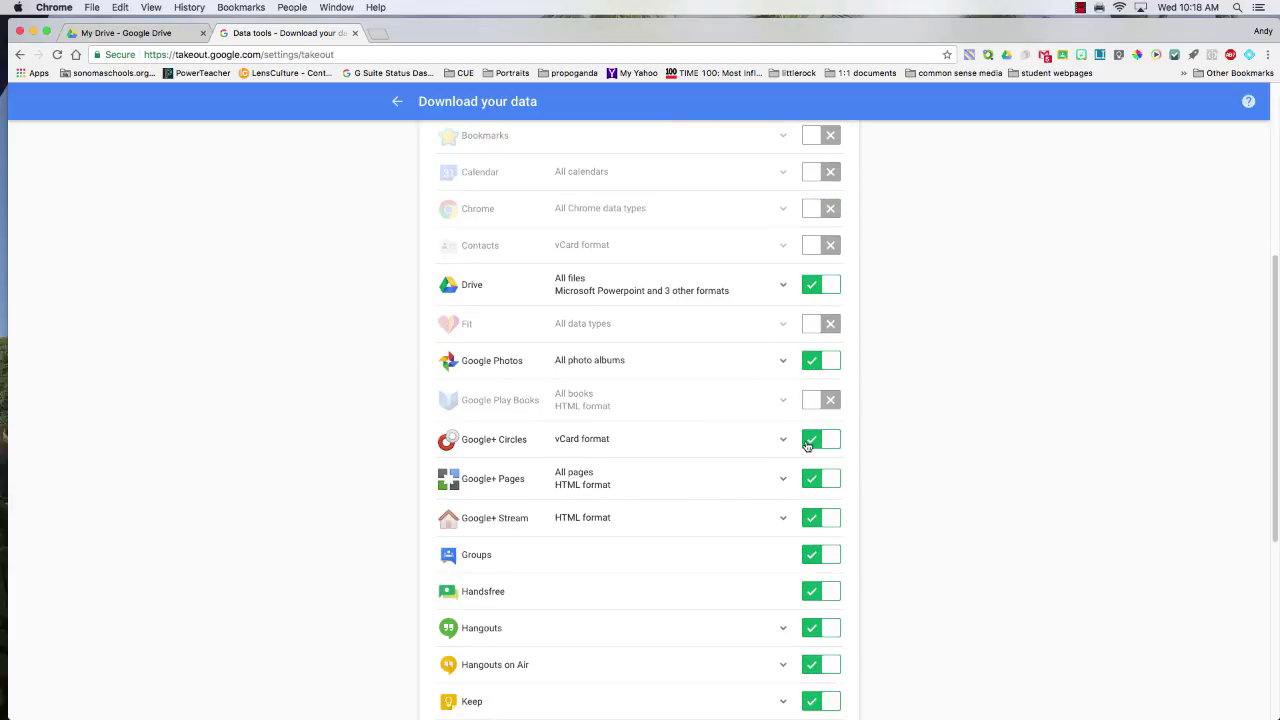
{"action": "left_click", "coordinate": [812, 438]}
{"action": "left_click", "coordinate": [810, 478]}
{"action": "left_click", "coordinate": [810, 518]}
{"action": "left_click", "coordinate": [810, 554]}
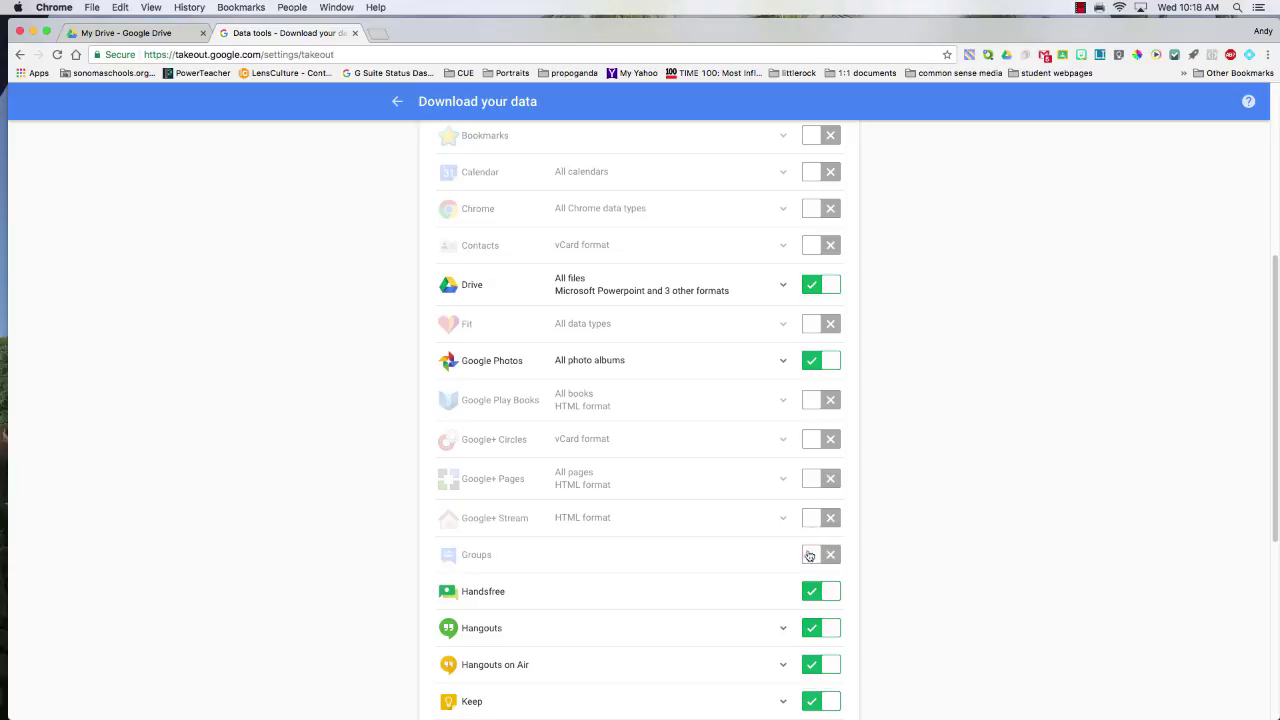
{"action": "left_click", "coordinate": [810, 591]}
{"action": "left_click", "coordinate": [808, 628]}
Deselect Hangouts on Air, Keep, Maps (your places), My Maps, Profile, Voice and Tasks
{"action": "scroll", "coordinate": [806, 615], "scroll_direction": "down", "scroll_amount": 1}
{"action": "scroll", "coordinate": [806, 615], "scroll_direction": "down", "scroll_amount": 3}
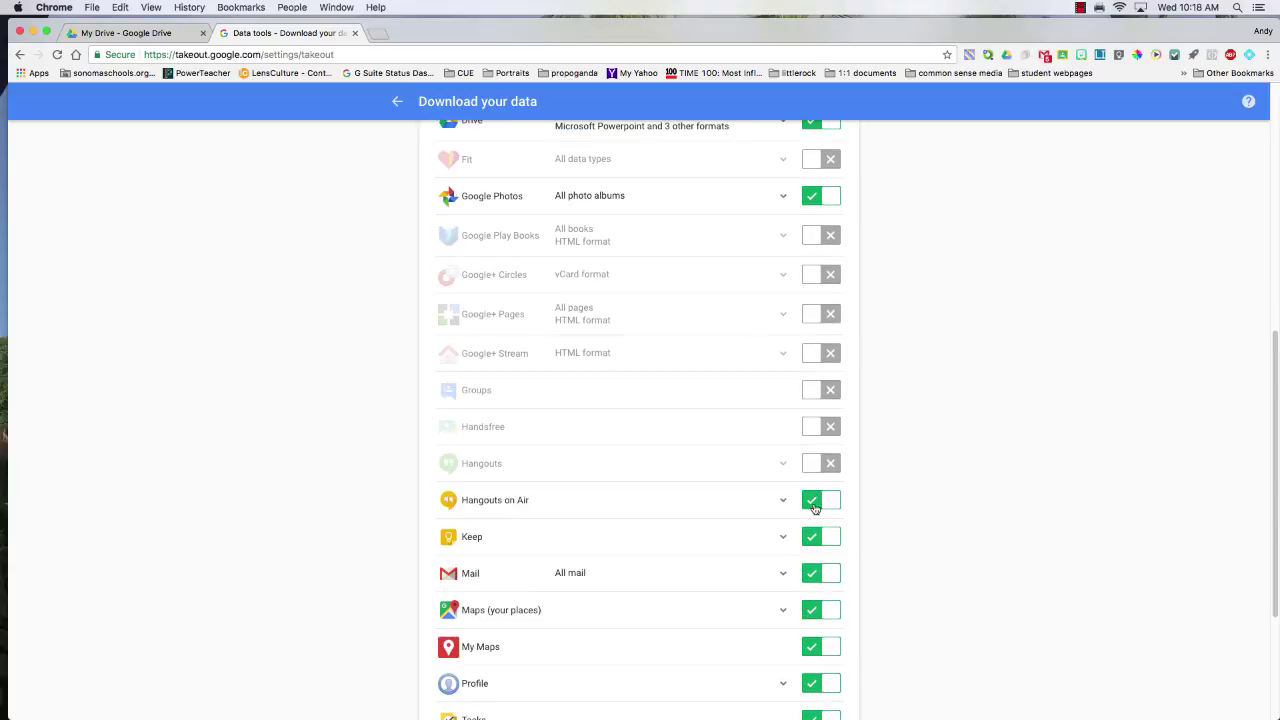
{"action": "left_click", "coordinate": [810, 503]}
{"action": "left_click", "coordinate": [812, 543]}
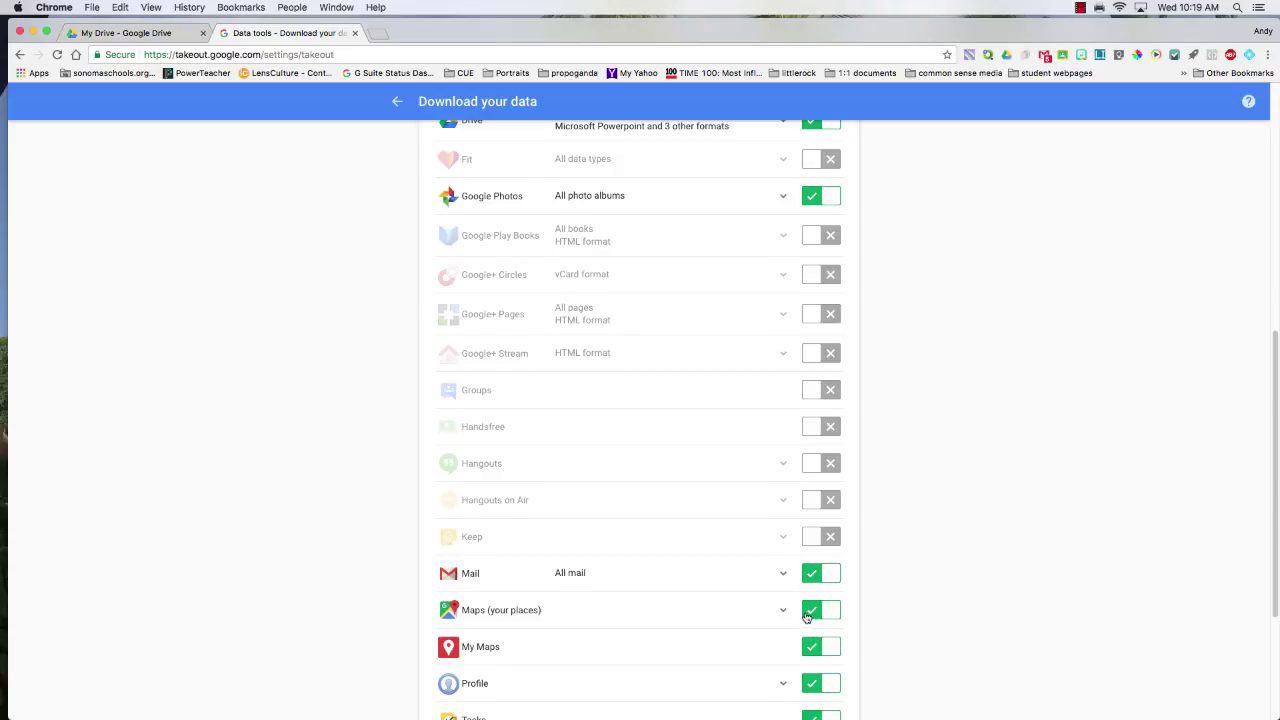
{"action": "scroll", "coordinate": [808, 612], "scroll_direction": "down", "scroll_amount": 1}
{"action": "left_click", "coordinate": [808, 608]}
{"action": "left_click", "coordinate": [810, 644]}
{"action": "scroll", "coordinate": [810, 640], "scroll_direction": "down", "scroll_amount": 1}
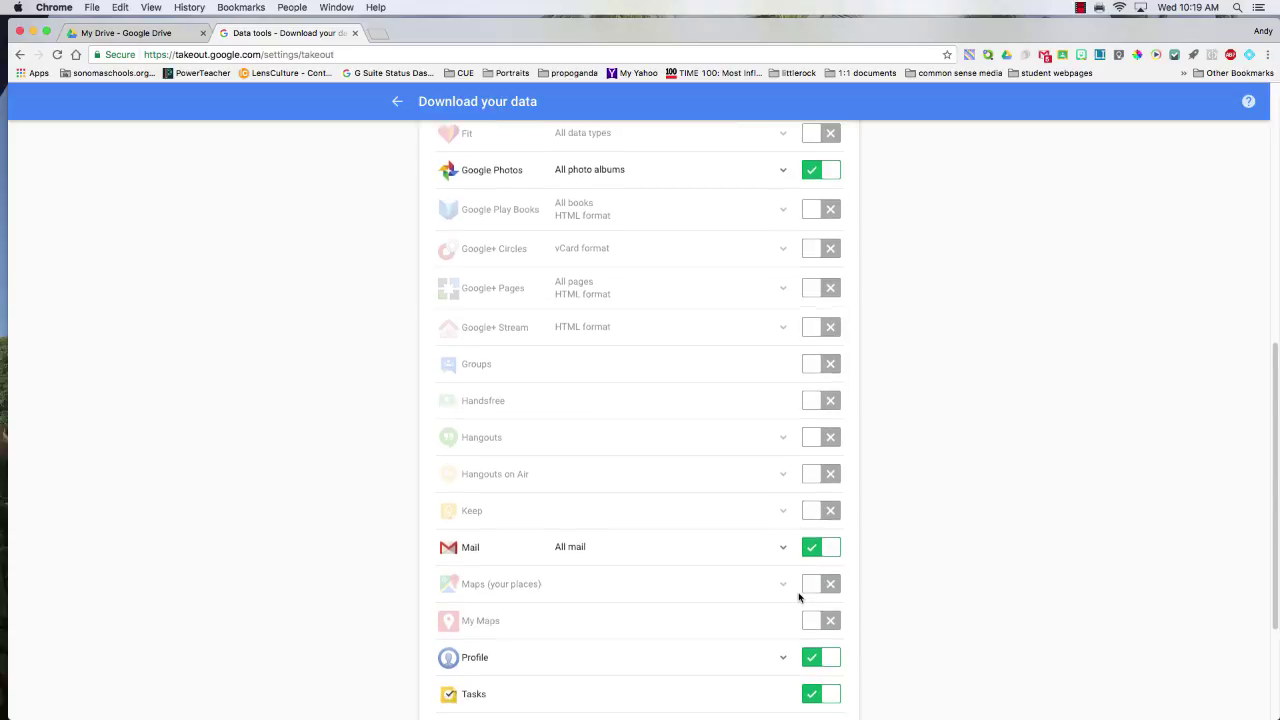
{"action": "left_click", "coordinate": [810, 630]}
{"action": "scroll", "coordinate": [810, 625], "scroll_direction": "down", "scroll_amount": 4}
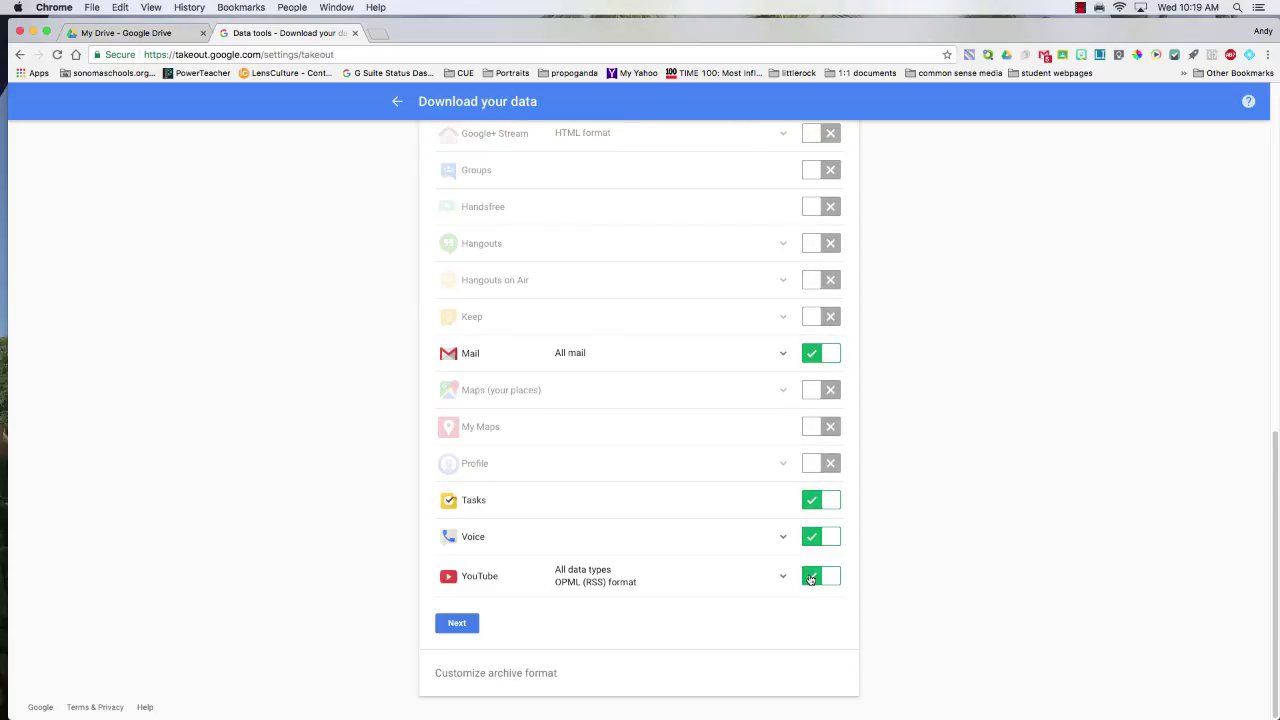
{"action": "left_click", "coordinate": [810, 540]}
{"action": "left_click", "coordinate": [812, 500]}
Deselect +1s, then scroll down to the Next button
{"action": "scroll", "coordinate": [766, 486], "scroll_direction": "up", "scroll_amount": 8}
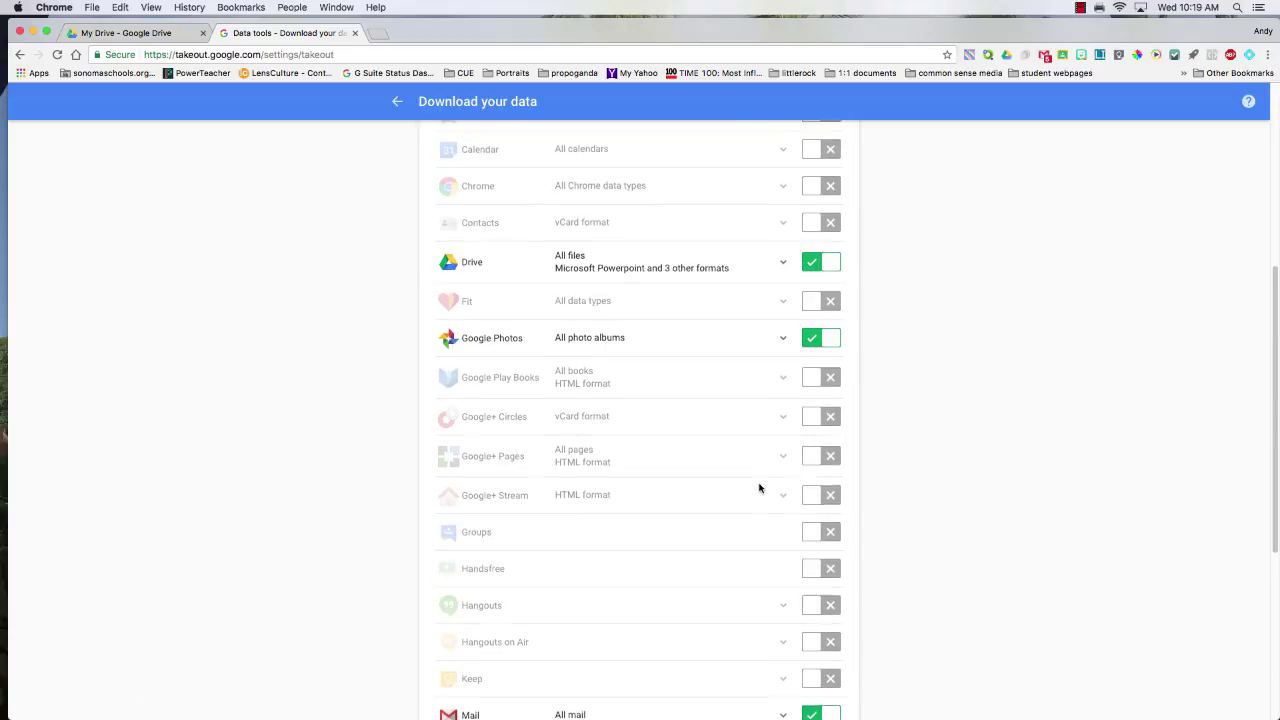
{"action": "scroll", "coordinate": [729, 409], "scroll_direction": "up", "scroll_amount": 2}
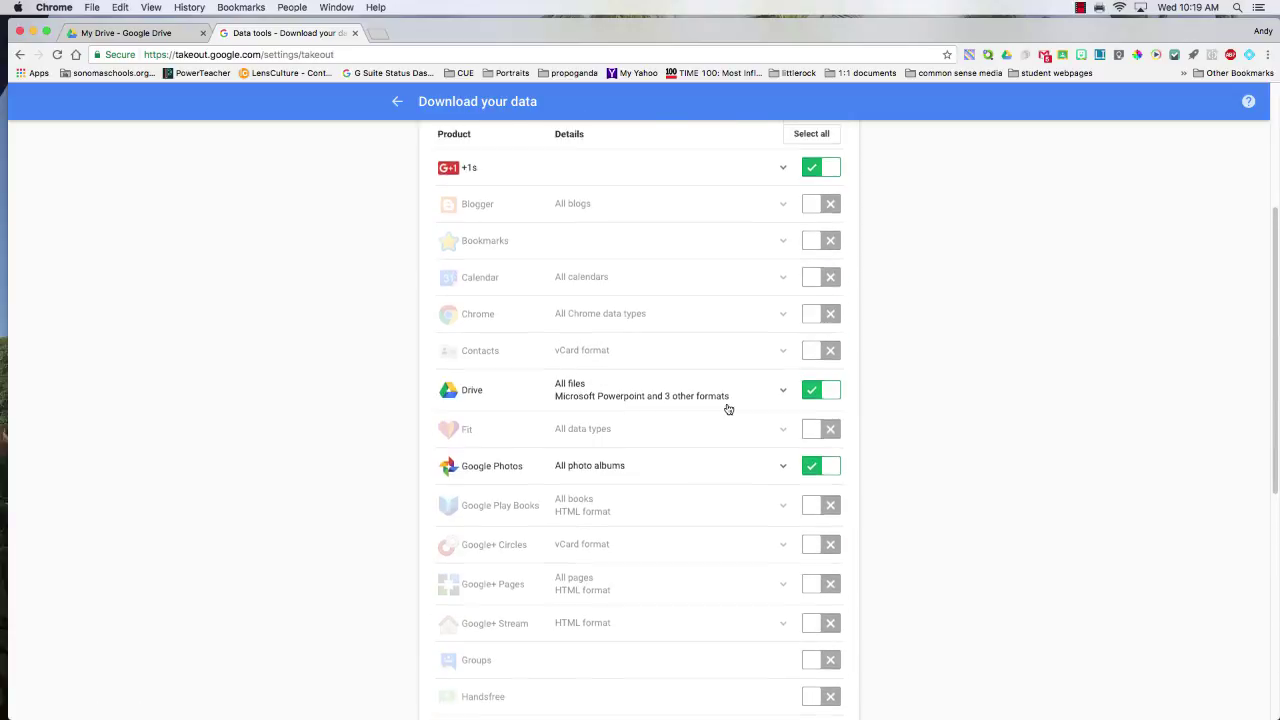
{"action": "scroll", "coordinate": [723, 384], "scroll_direction": "up", "scroll_amount": 1}
{"action": "left_click", "coordinate": [812, 287]}
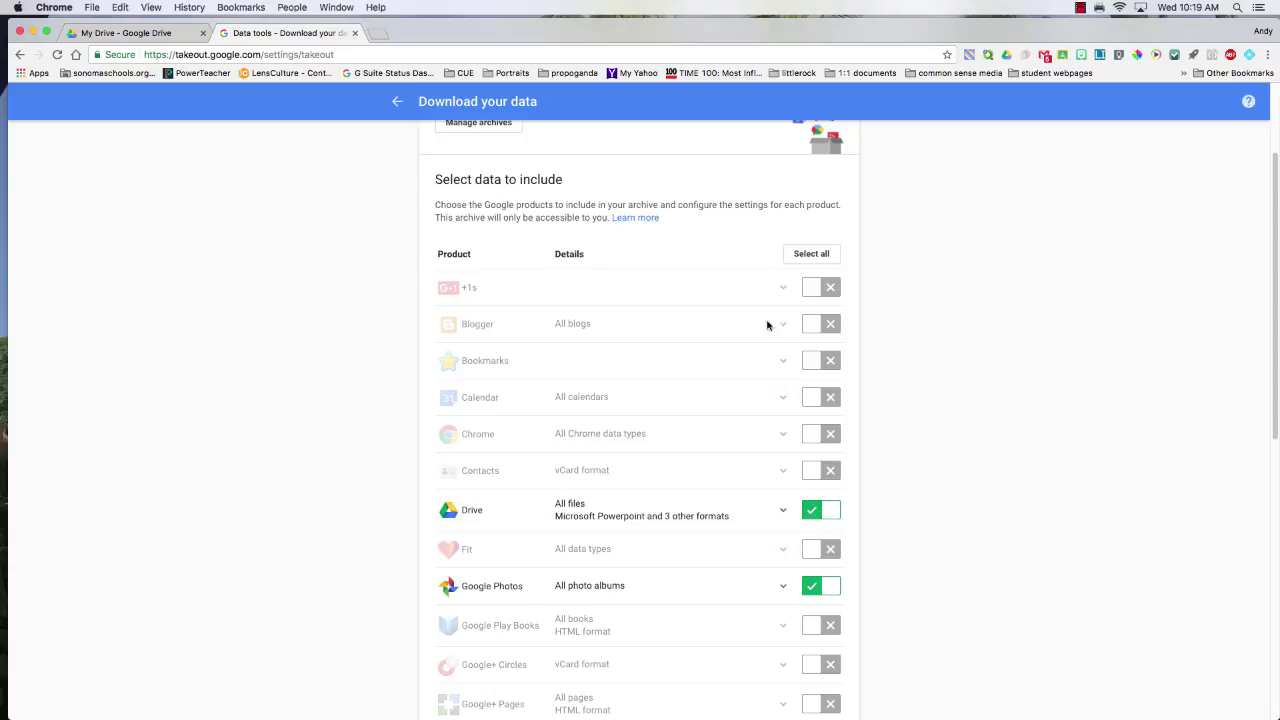
{"action": "scroll", "coordinate": [688, 377], "scroll_direction": "down", "scroll_amount": 8}
{"action": "scroll", "coordinate": [646, 431], "scroll_direction": "up", "scroll_amount": 4}
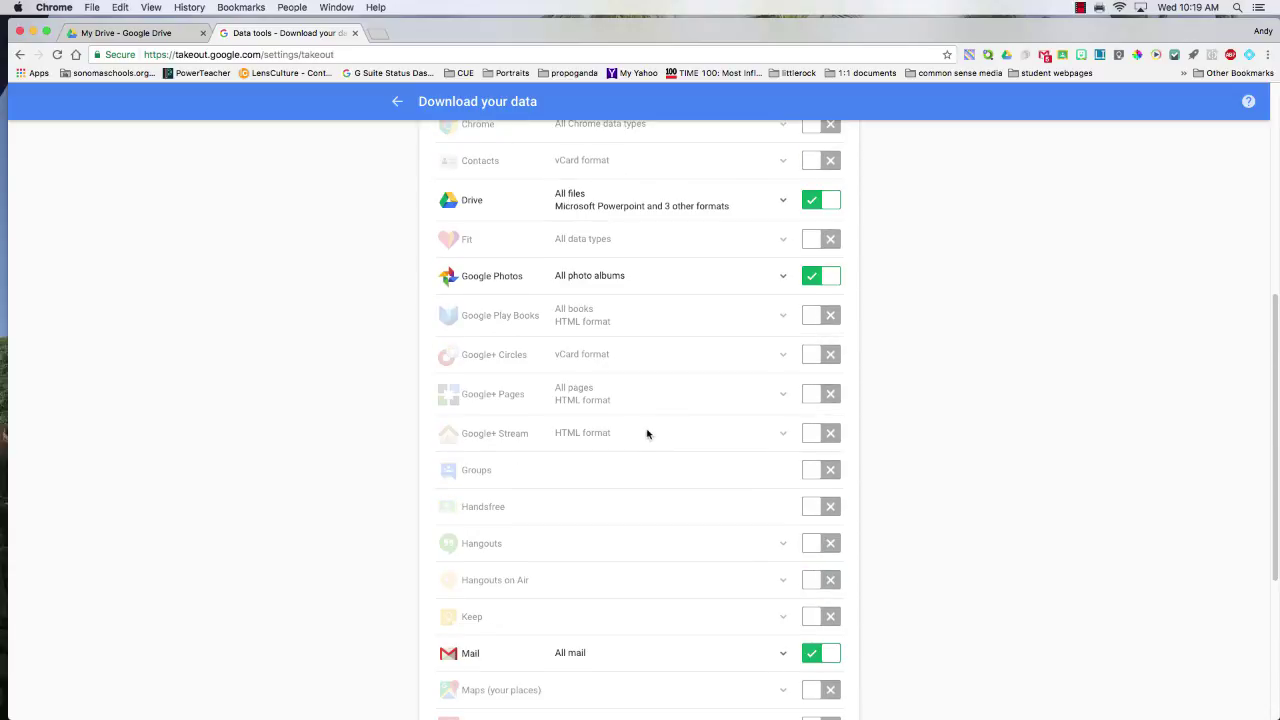
{"action": "scroll", "coordinate": [638, 428], "scroll_direction": "up", "scroll_amount": 2}
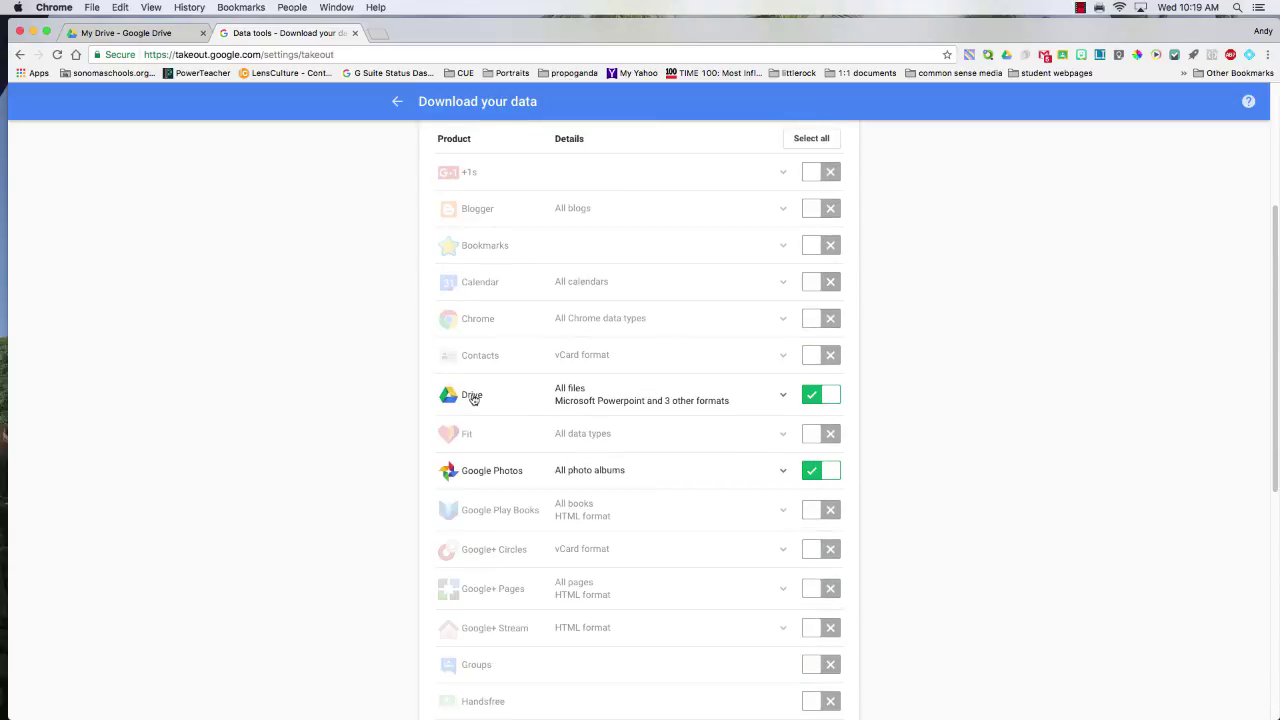
{"action": "scroll", "coordinate": [494, 474], "scroll_direction": "down", "scroll_amount": 7}
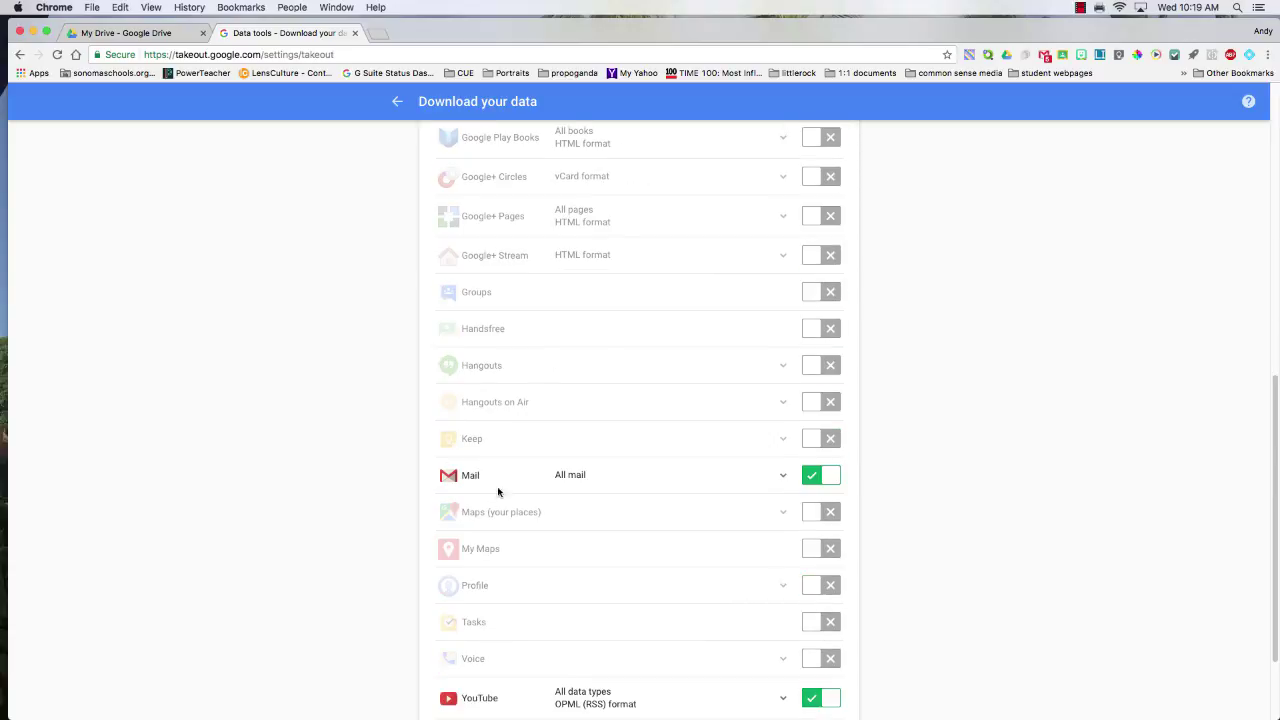
{"action": "scroll", "coordinate": [481, 483], "scroll_direction": "down", "scroll_amount": 3}
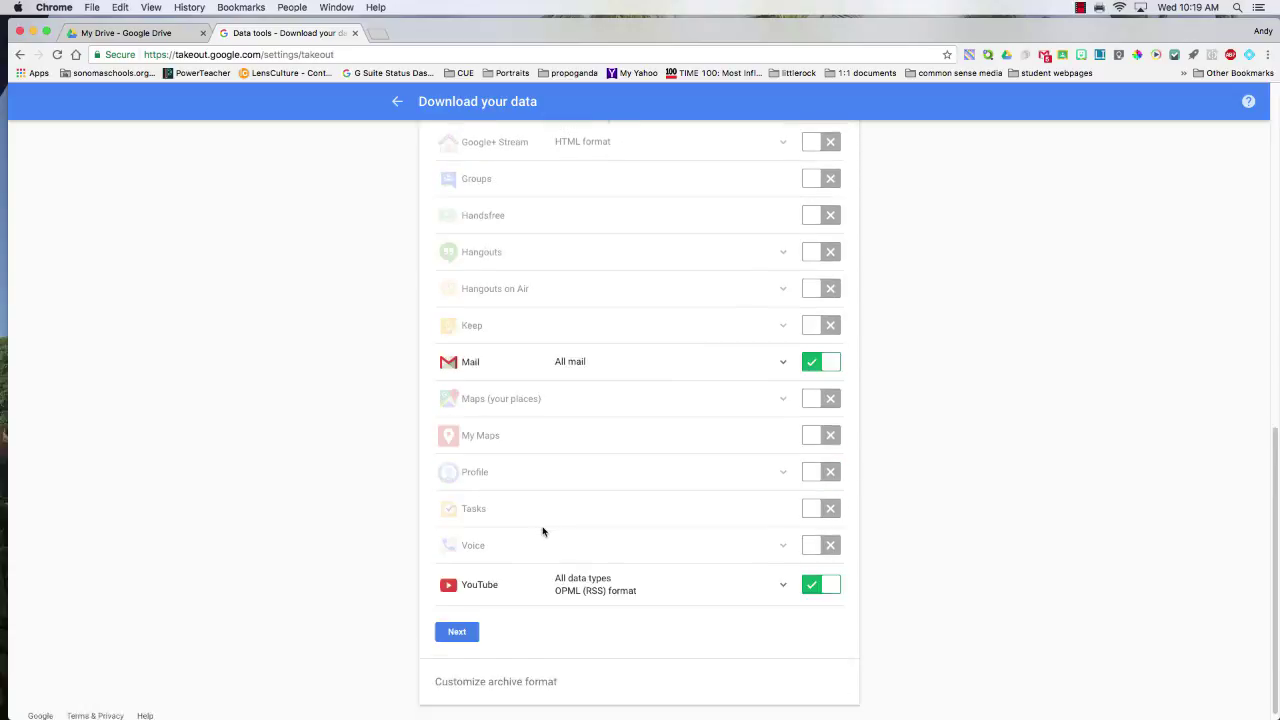
Create a .zip archive split at 4GB, delivered as an emailed download link
{"action": "left_click", "coordinate": [455, 624]}
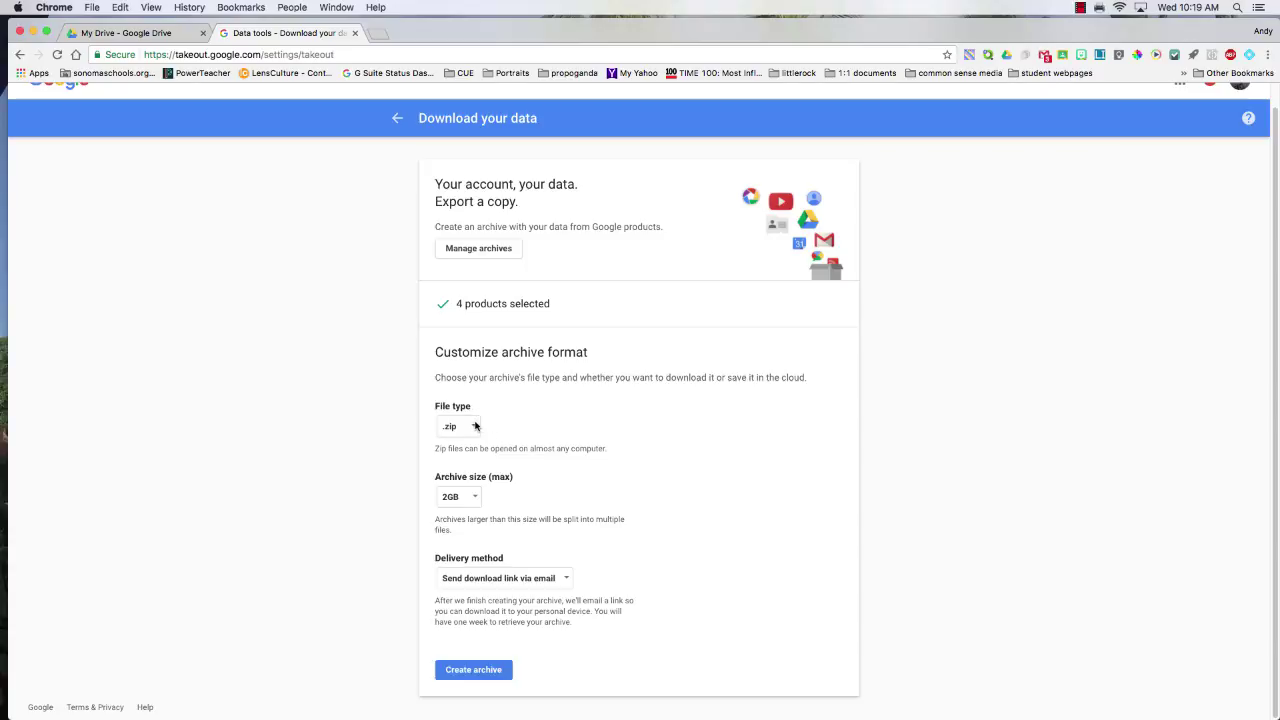
{"action": "left_click", "coordinate": [475, 427]}
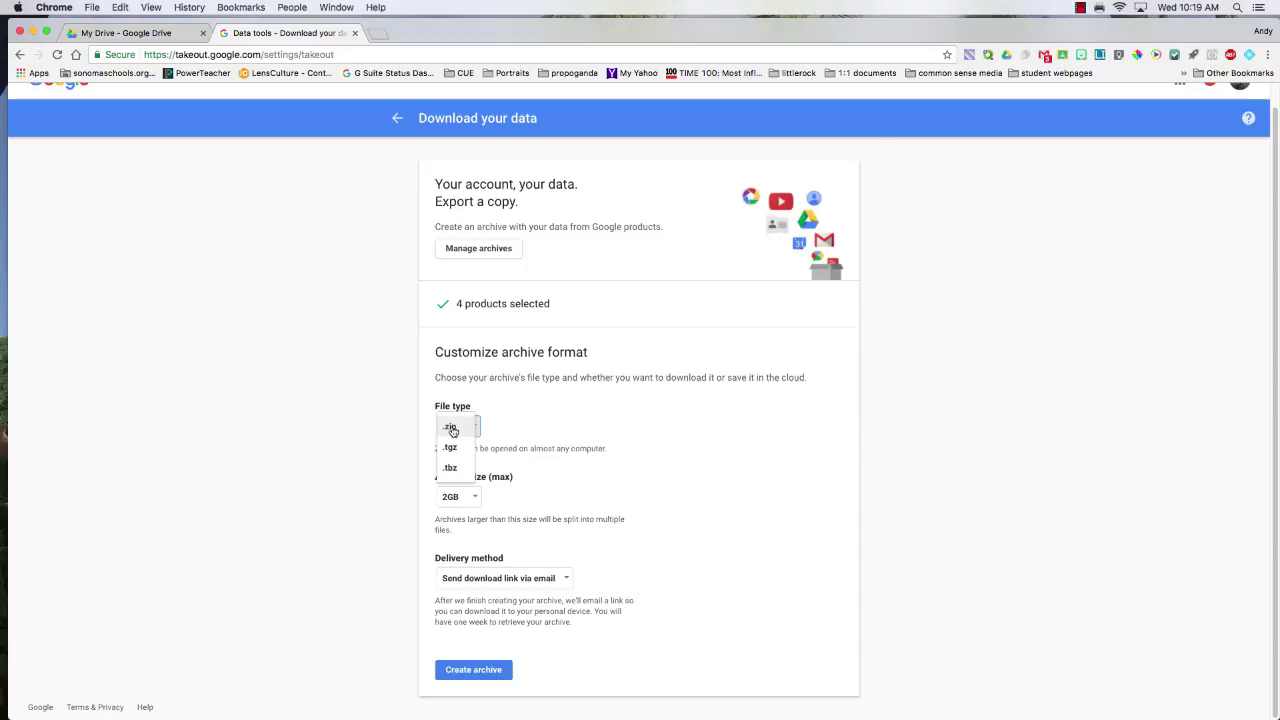
{"action": "left_click", "coordinate": [452, 429]}
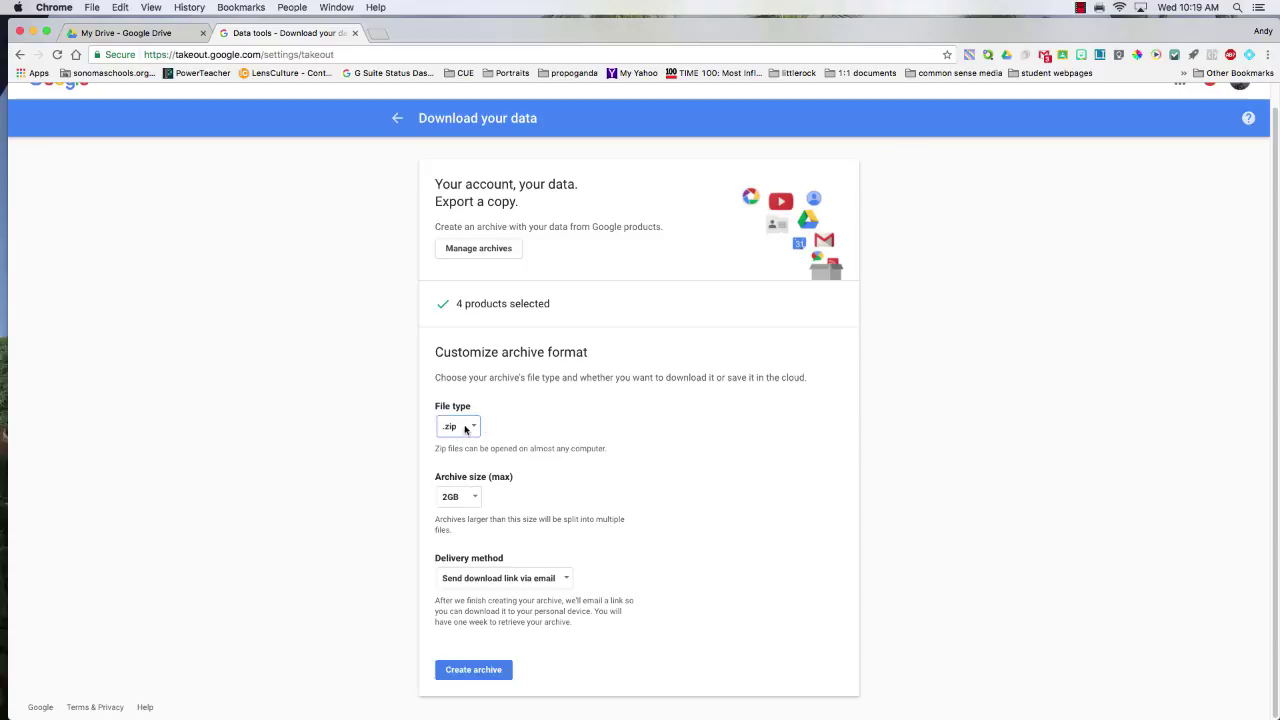
{"action": "left_click", "coordinate": [475, 500]}
{"action": "left_click", "coordinate": [472, 515]}
{"action": "left_click", "coordinate": [562, 580]}
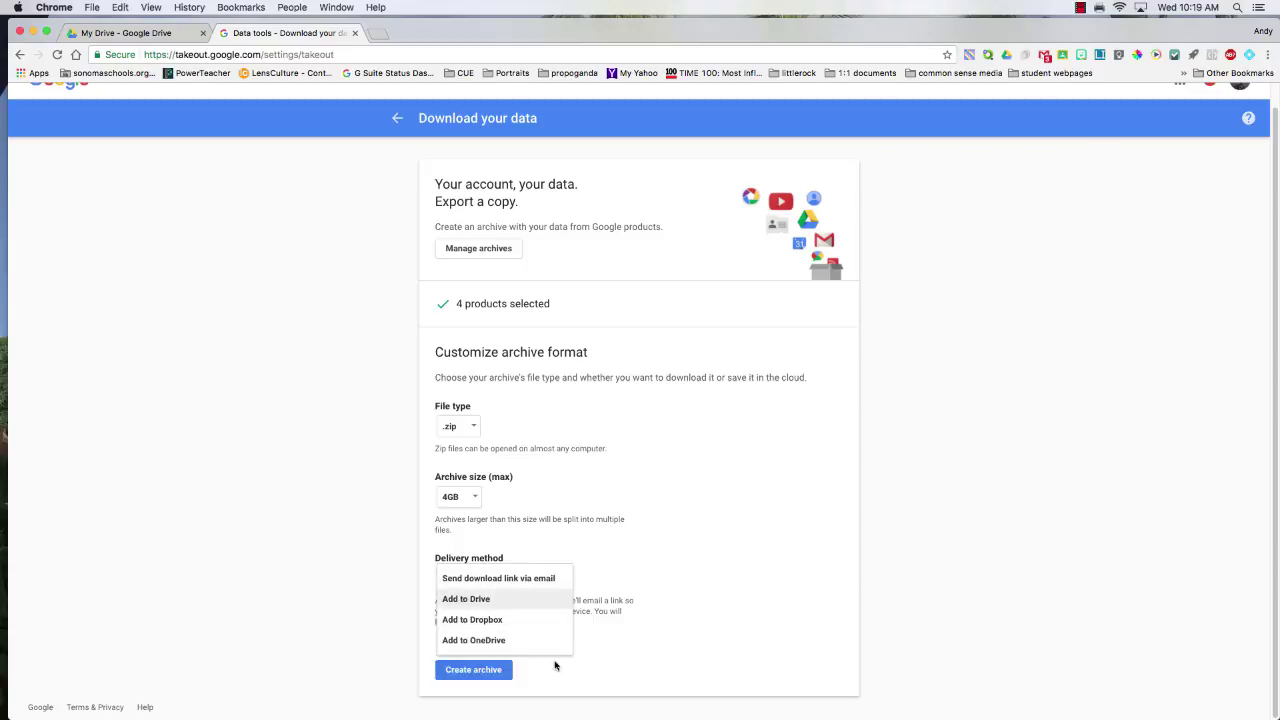
{"action": "left_click", "coordinate": [485, 670]}
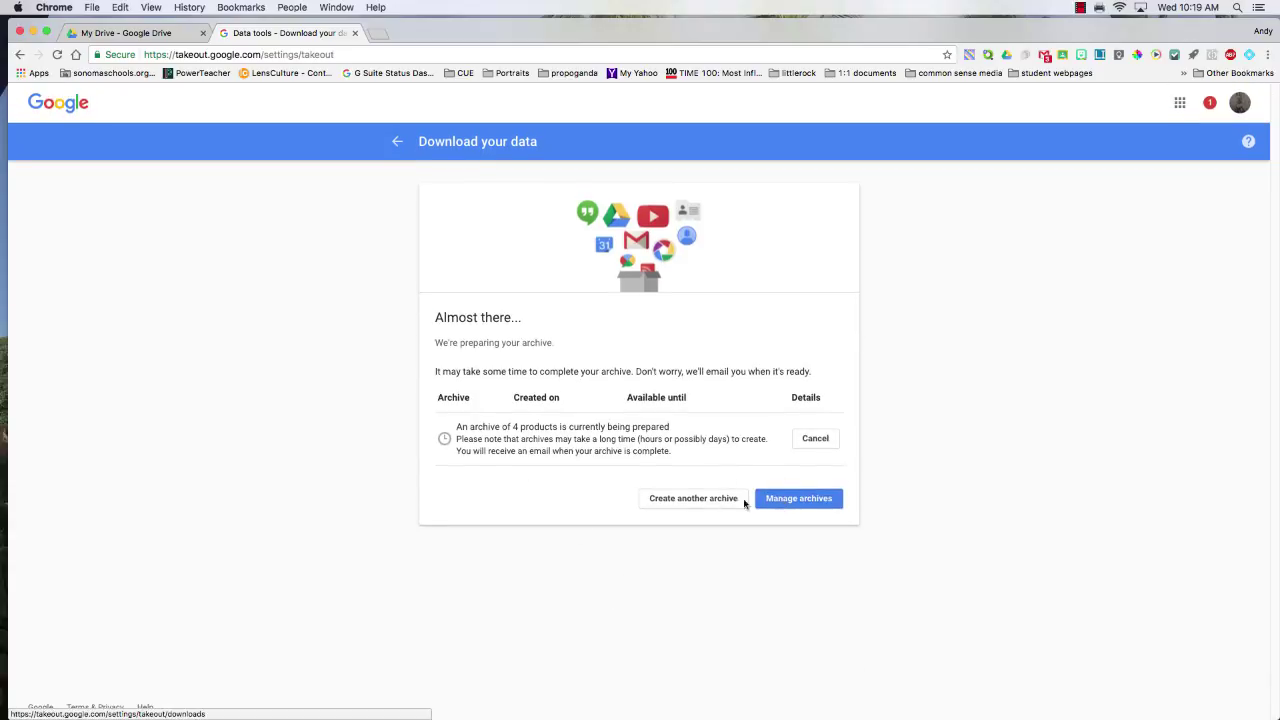
Check the pending archive under Manage archives, then finish with Done
{"action": "left_click", "coordinate": [795, 500]}
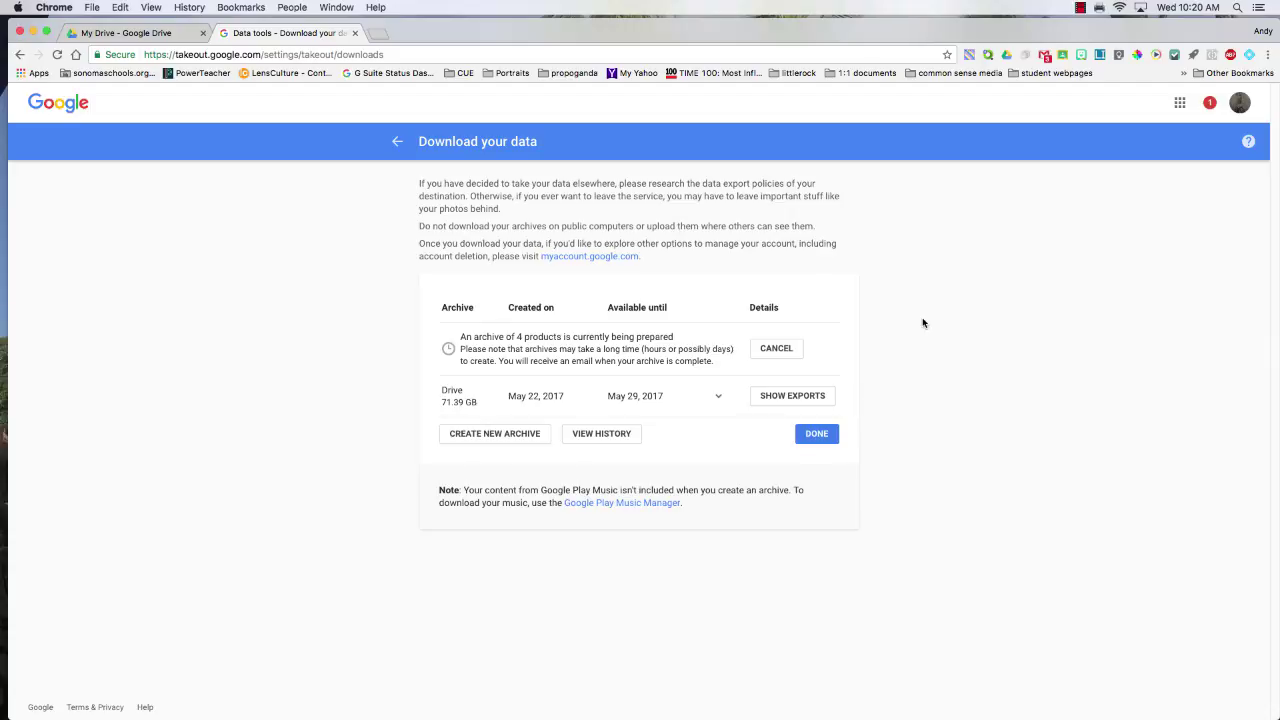
{"action": "left_click", "coordinate": [814, 435]}
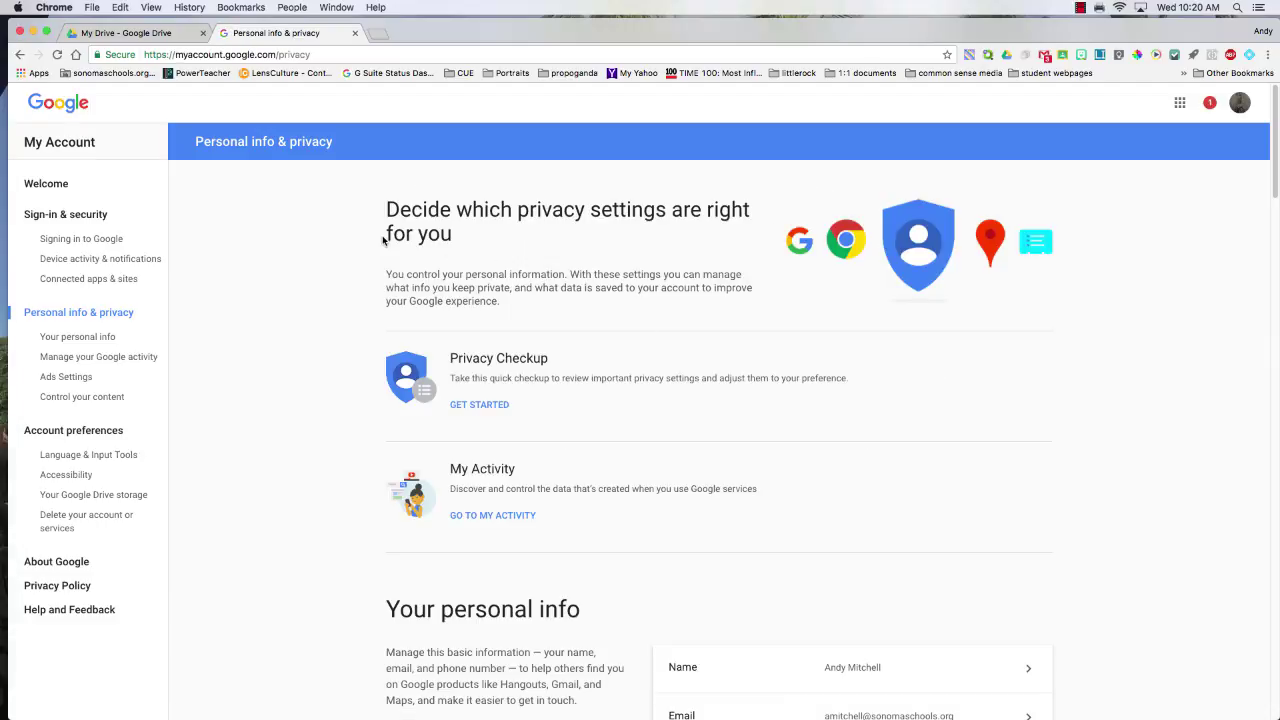